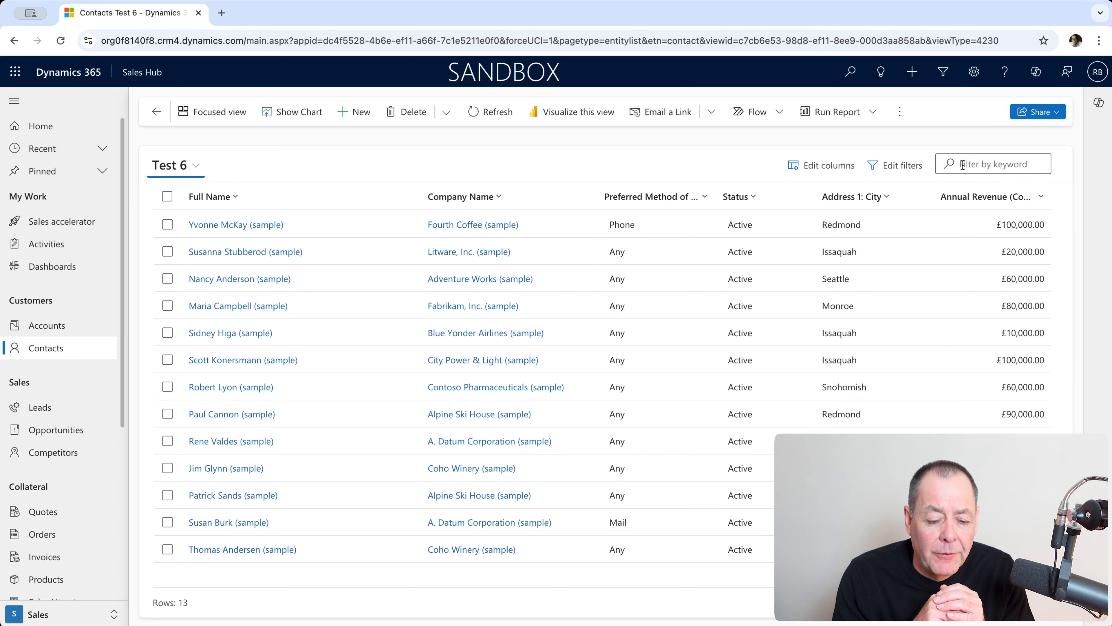
- Check the filter conditions defined for the Test 6 contacts view, then leave the filter editor
left_click(906, 171)
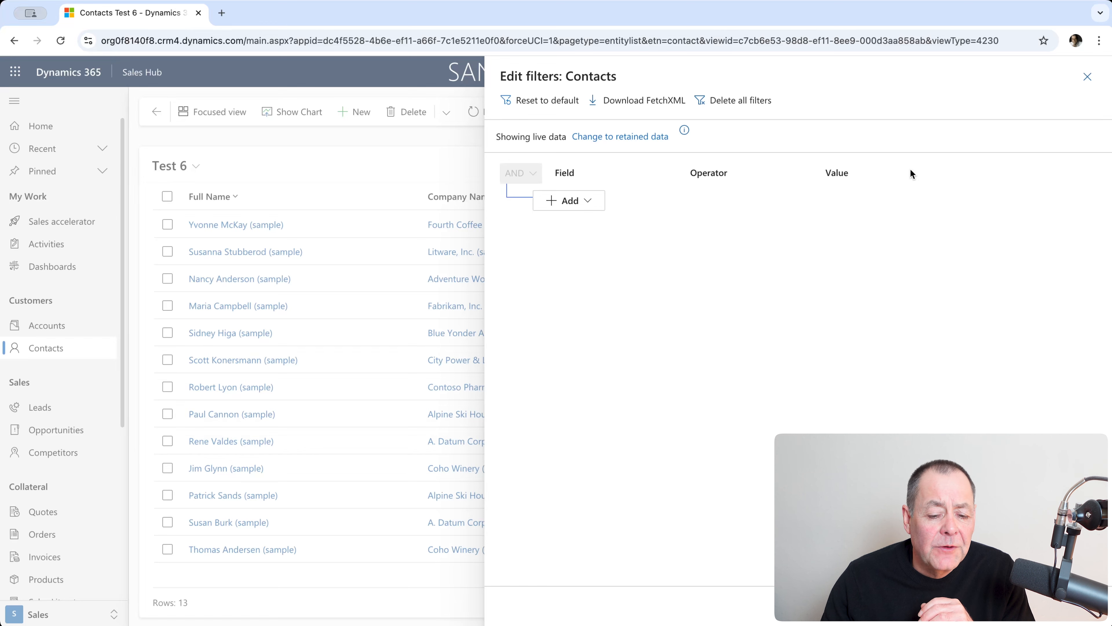
left_click(1086, 78)
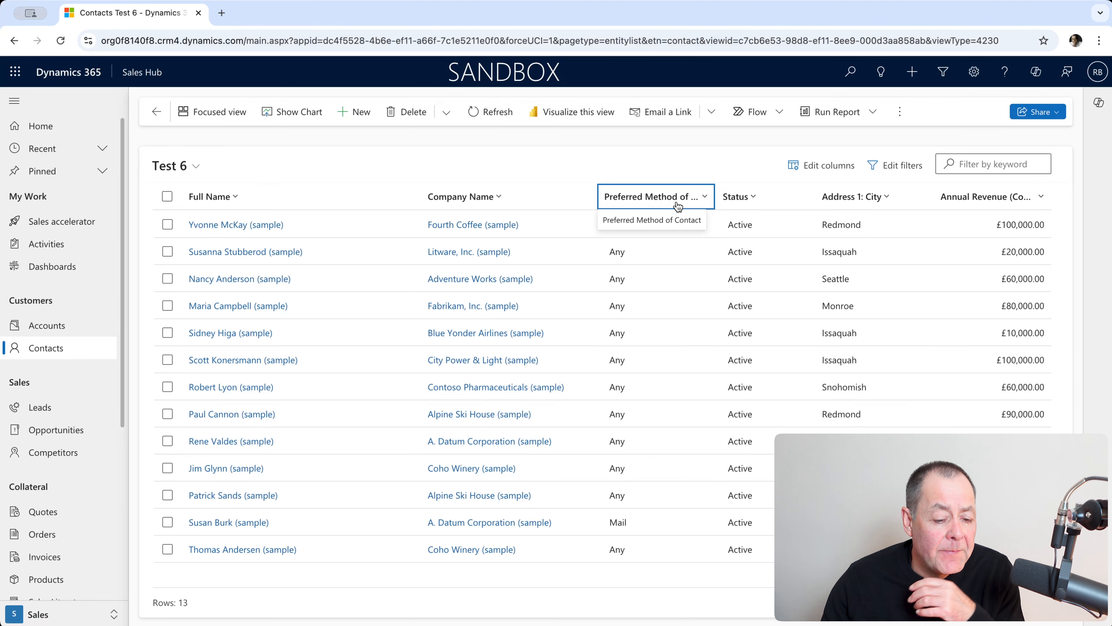
- Filter the contacts list by Preferred Method of Contact equals Any
left_click(705, 198)
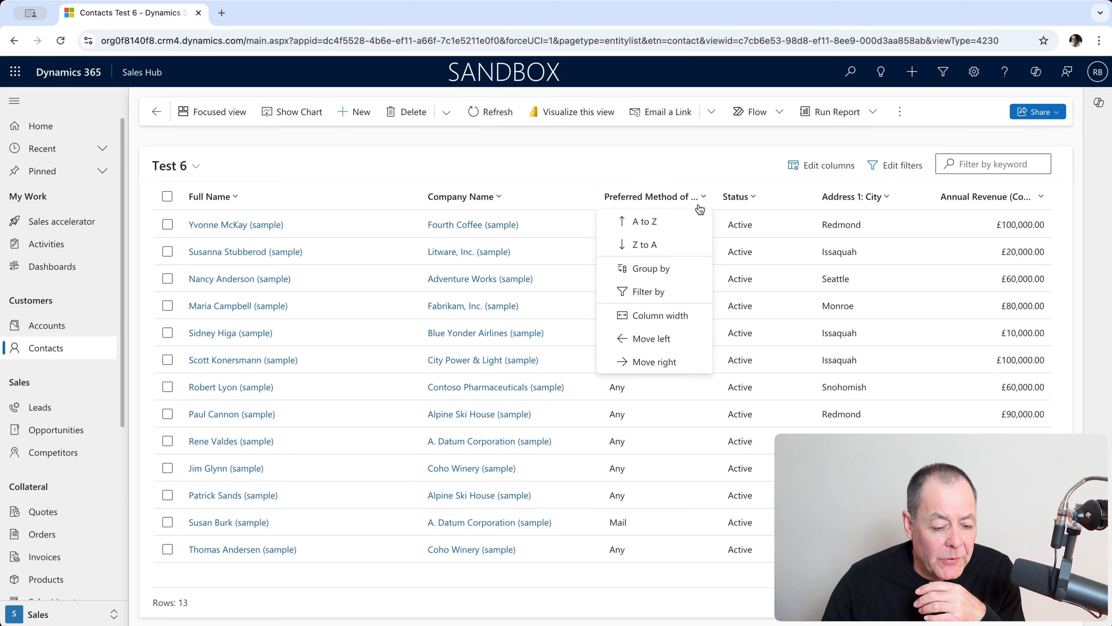
left_click(675, 296)
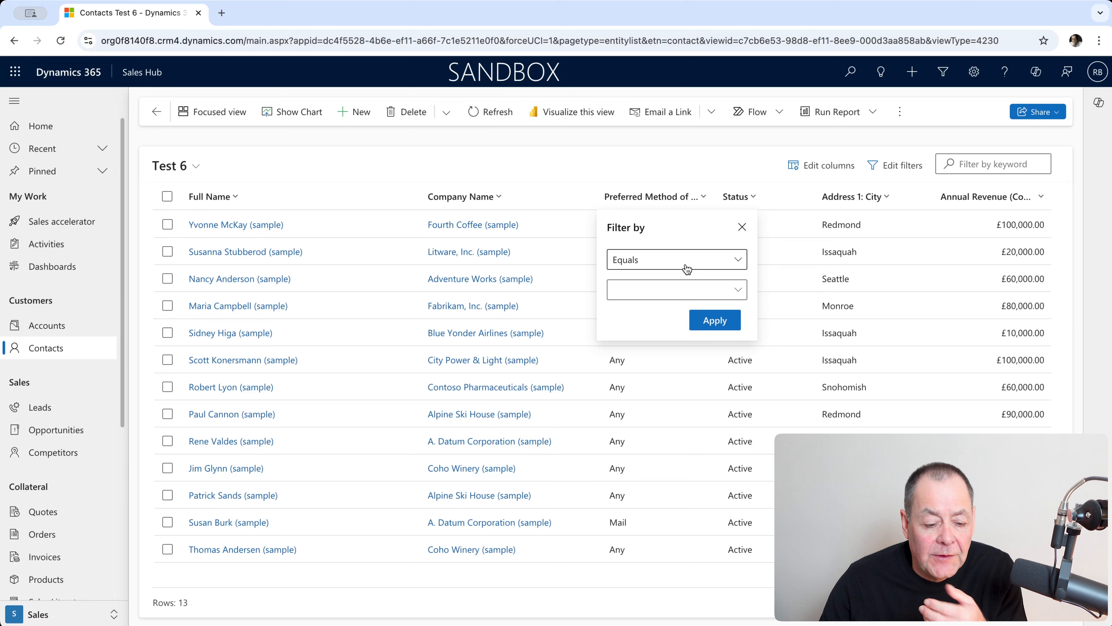
left_click(739, 262)
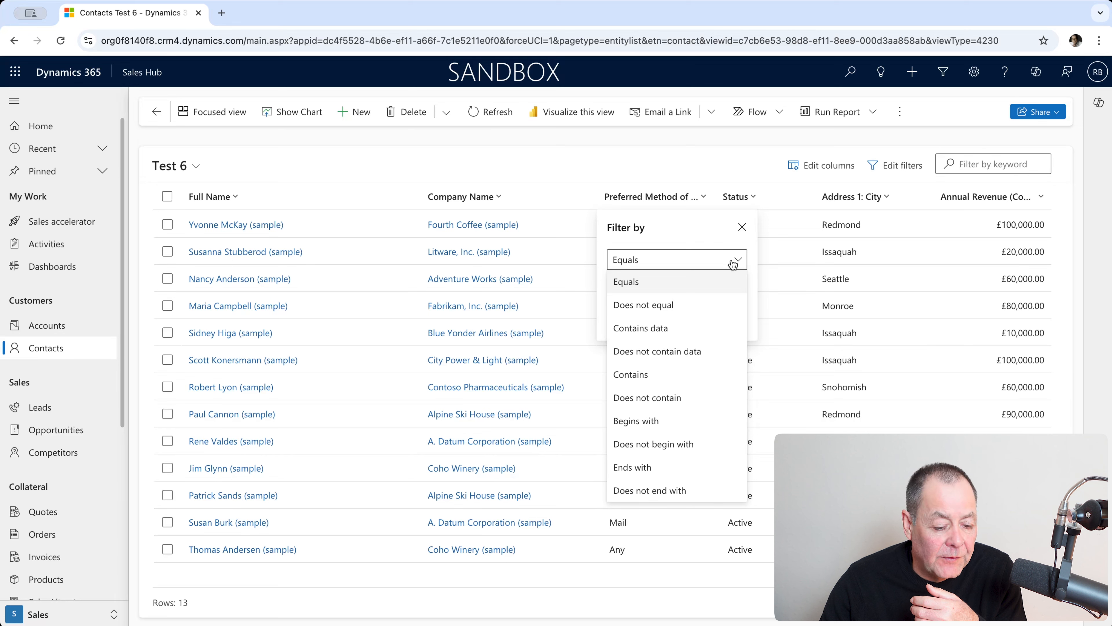
left_click(690, 227)
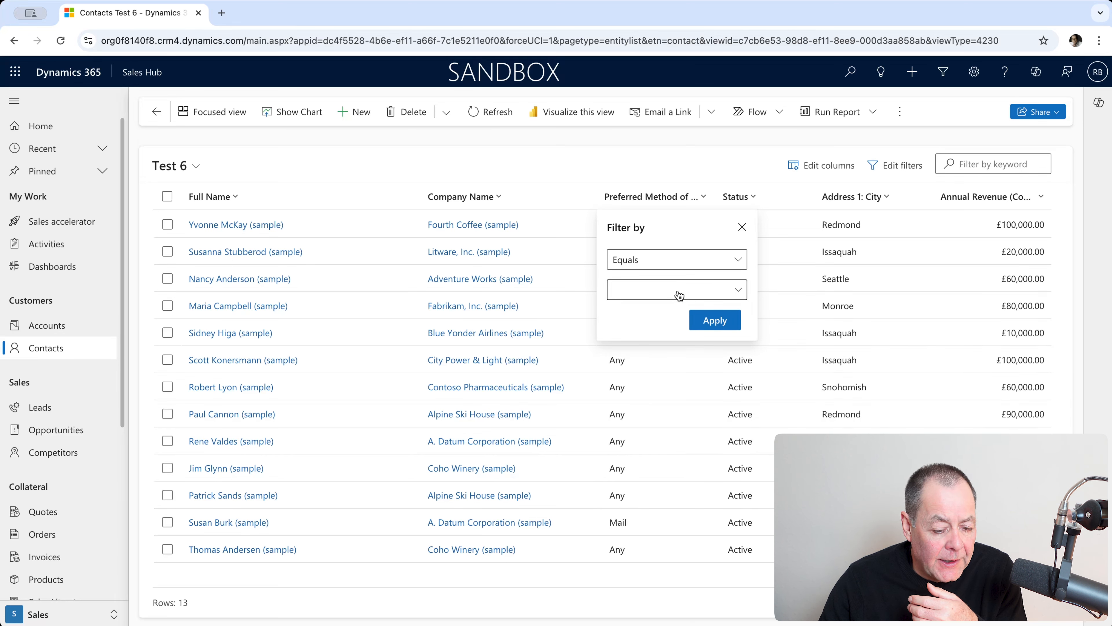
left_click(737, 291)
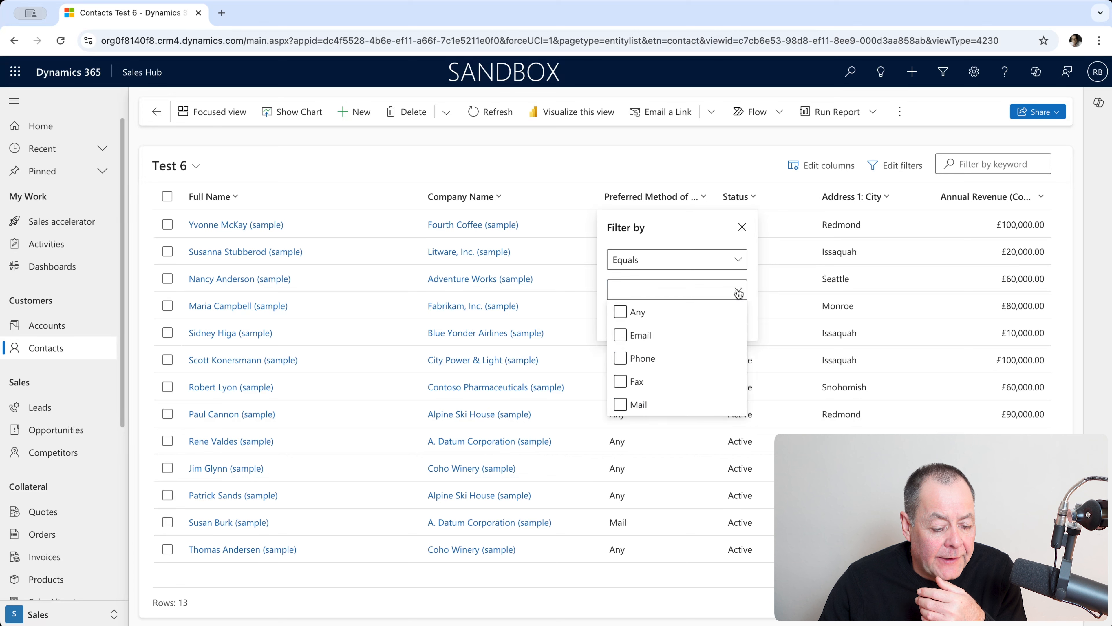
left_click(639, 314)
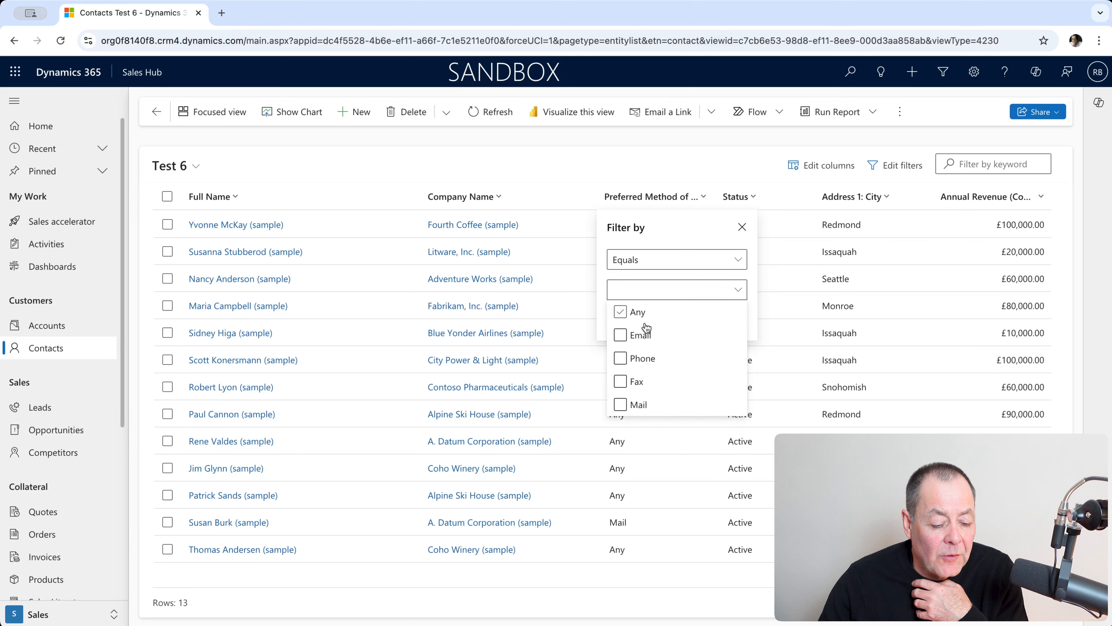
left_click(626, 339)
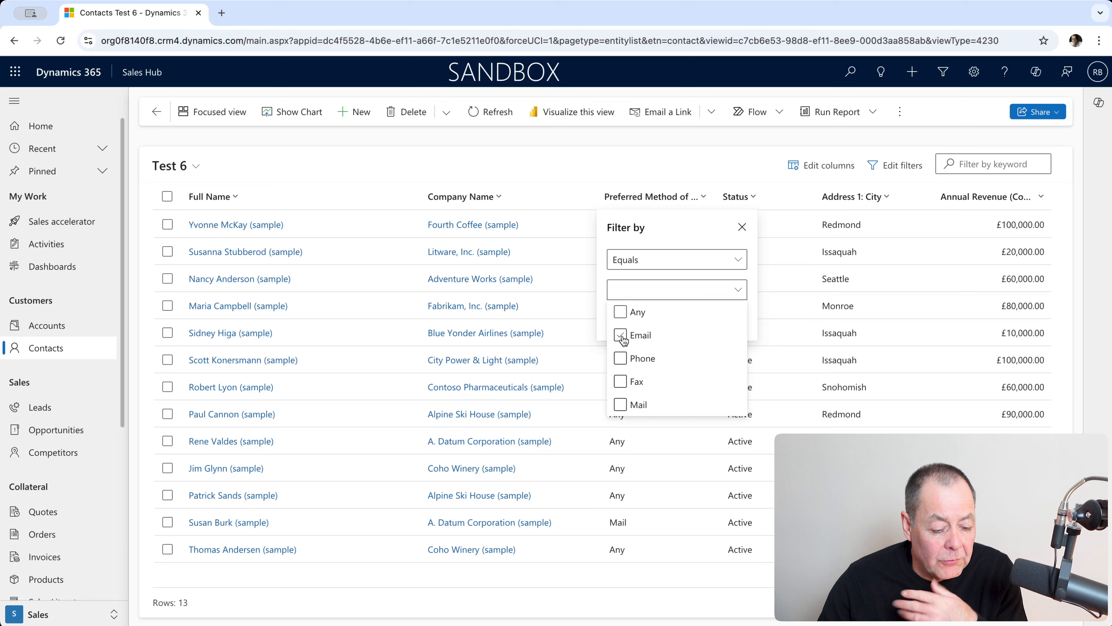
left_click(622, 358)
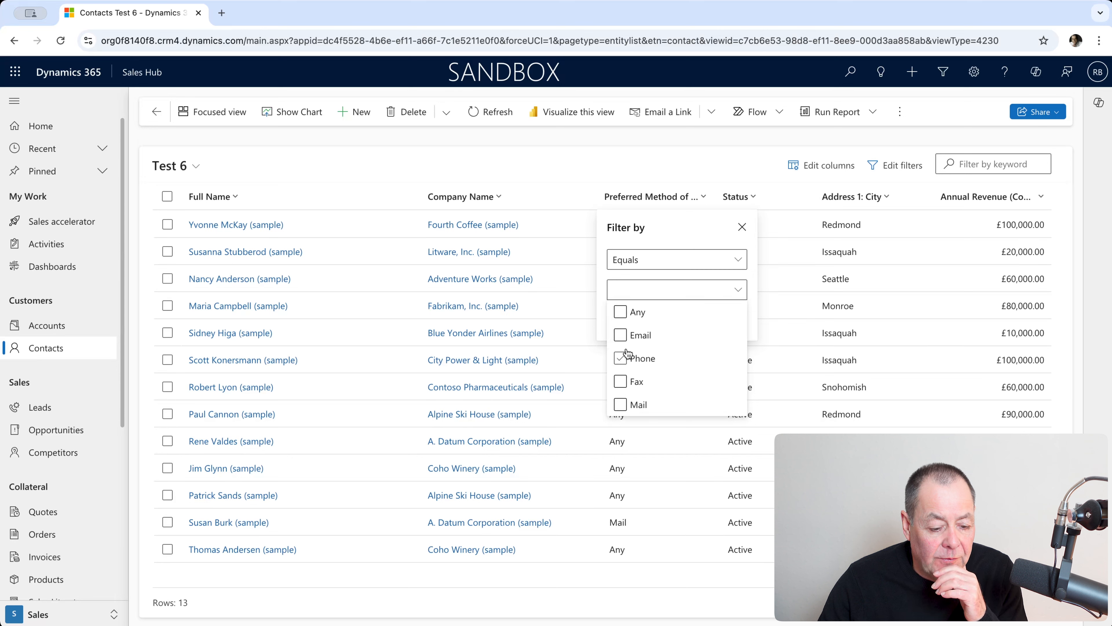
left_click(622, 313)
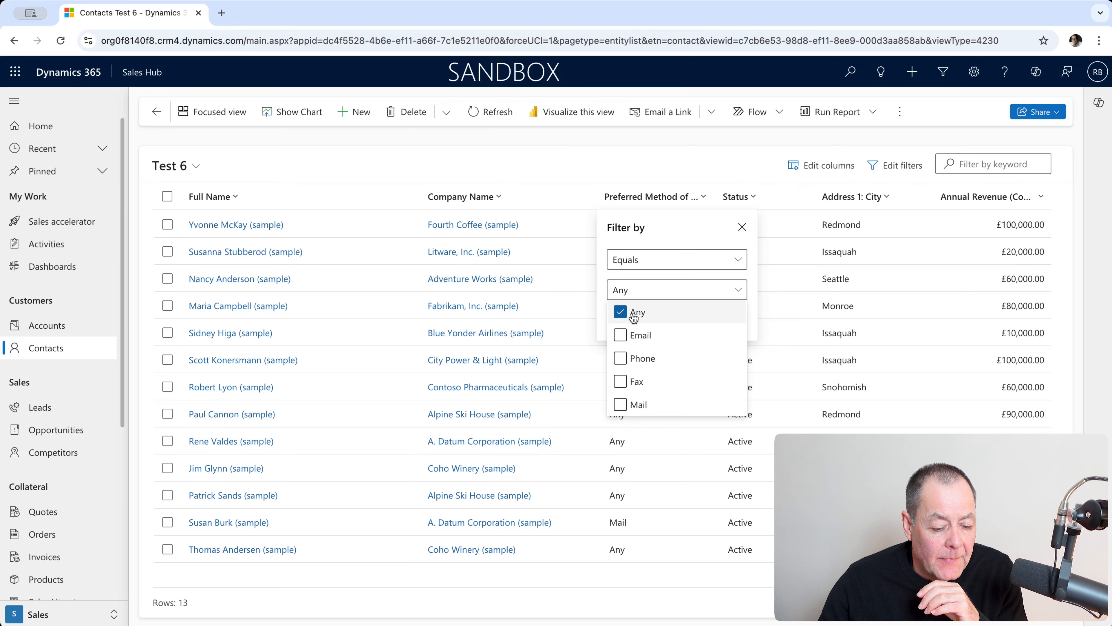
left_click(685, 244)
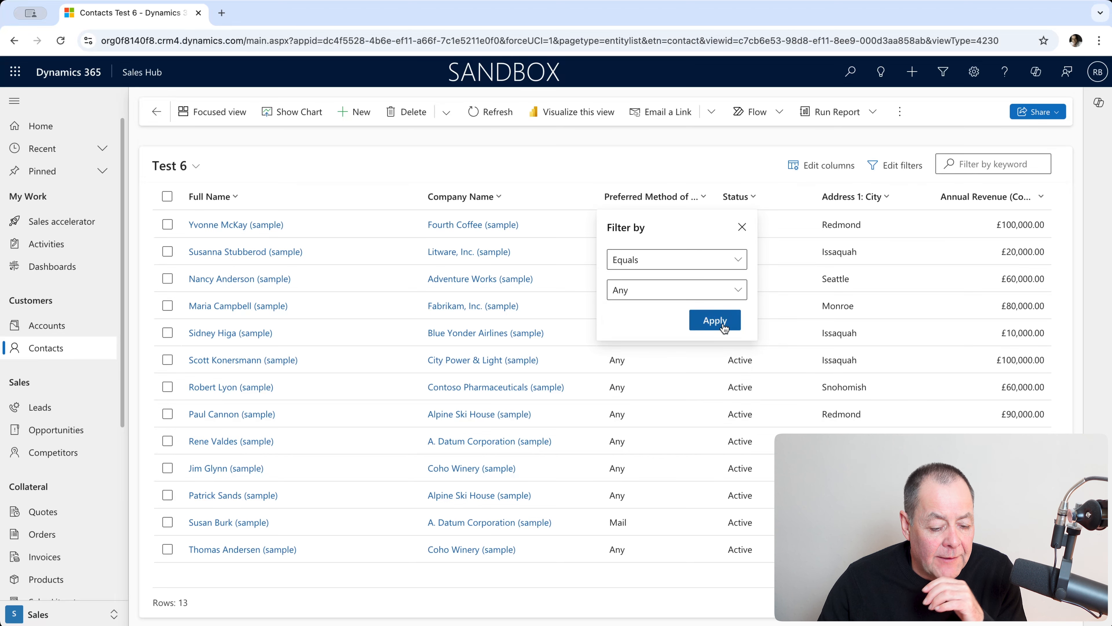
left_click(722, 325)
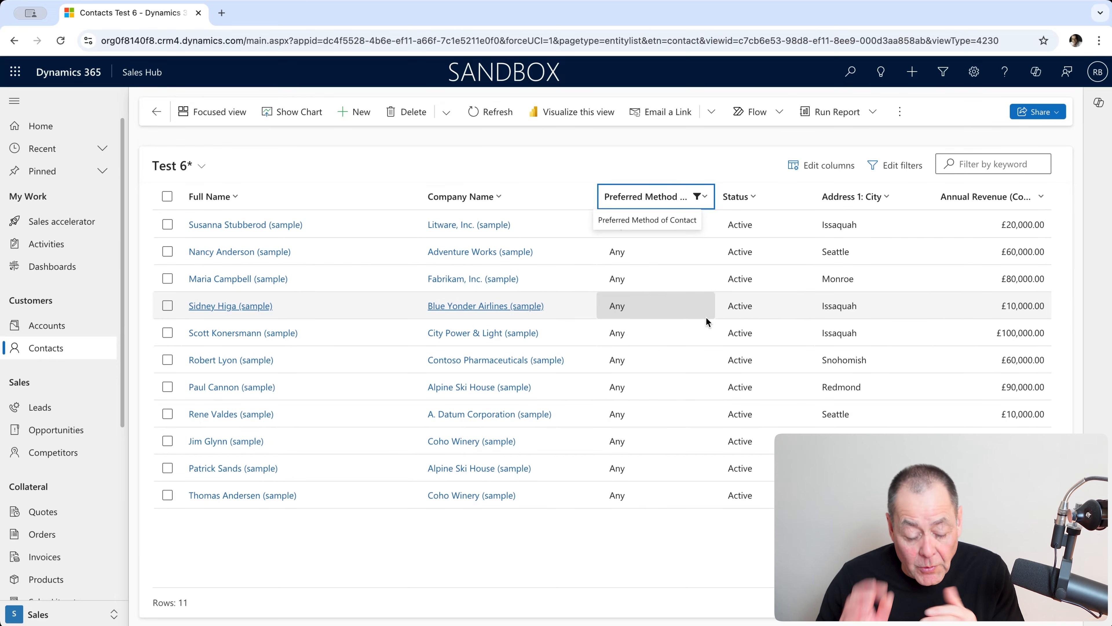
- Filter the contacts list by Address 1: City equals Seattle
left_click(884, 204)
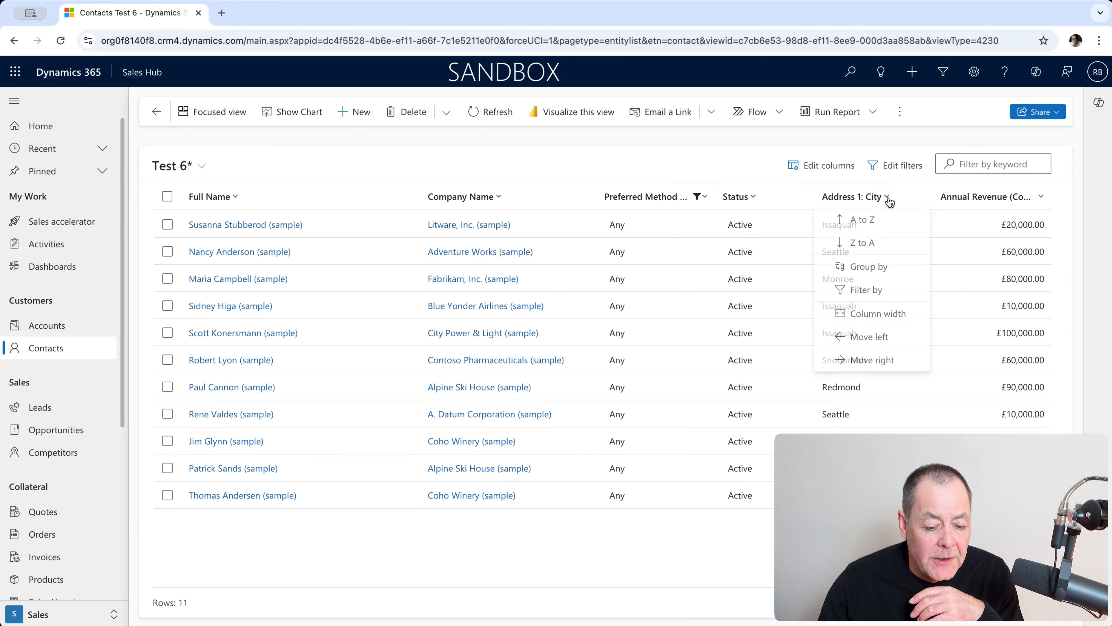
left_click(893, 293)
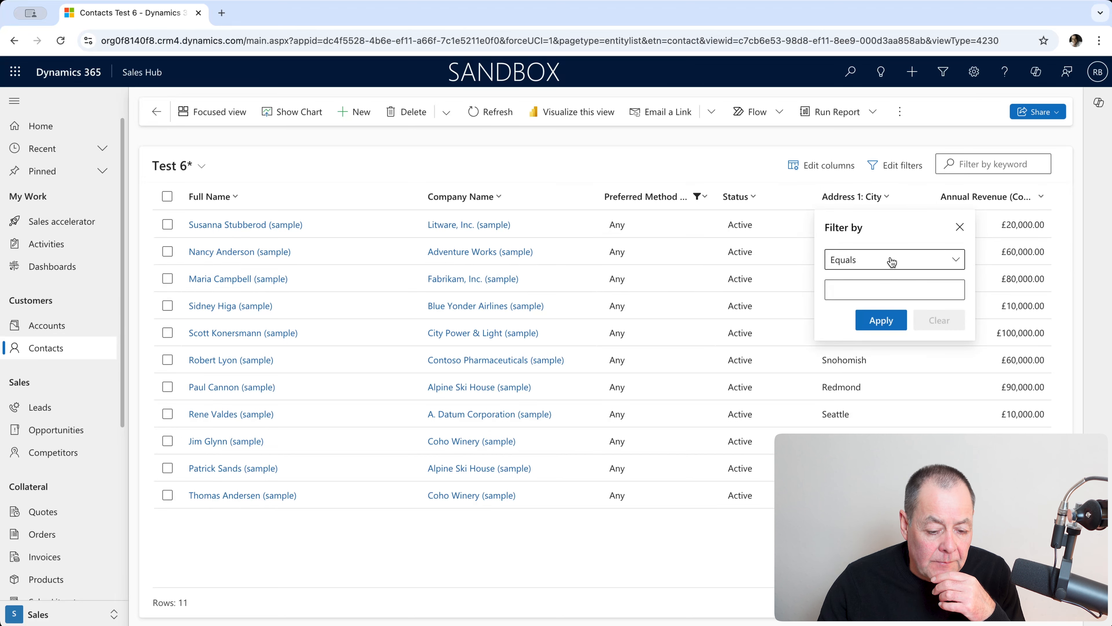
left_click(868, 285)
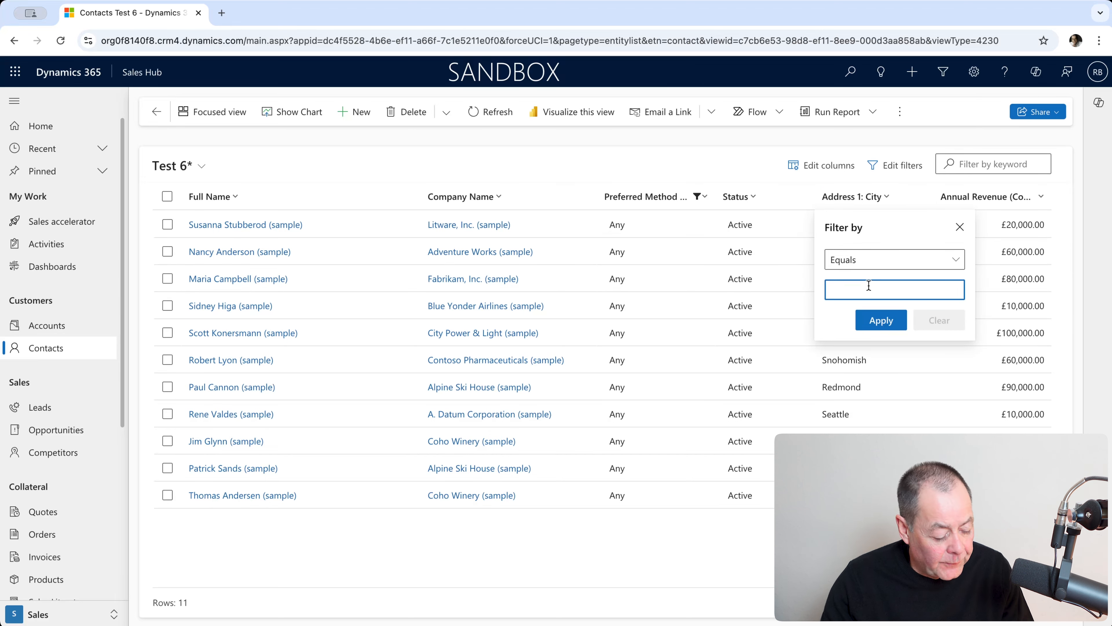
type("Seat")
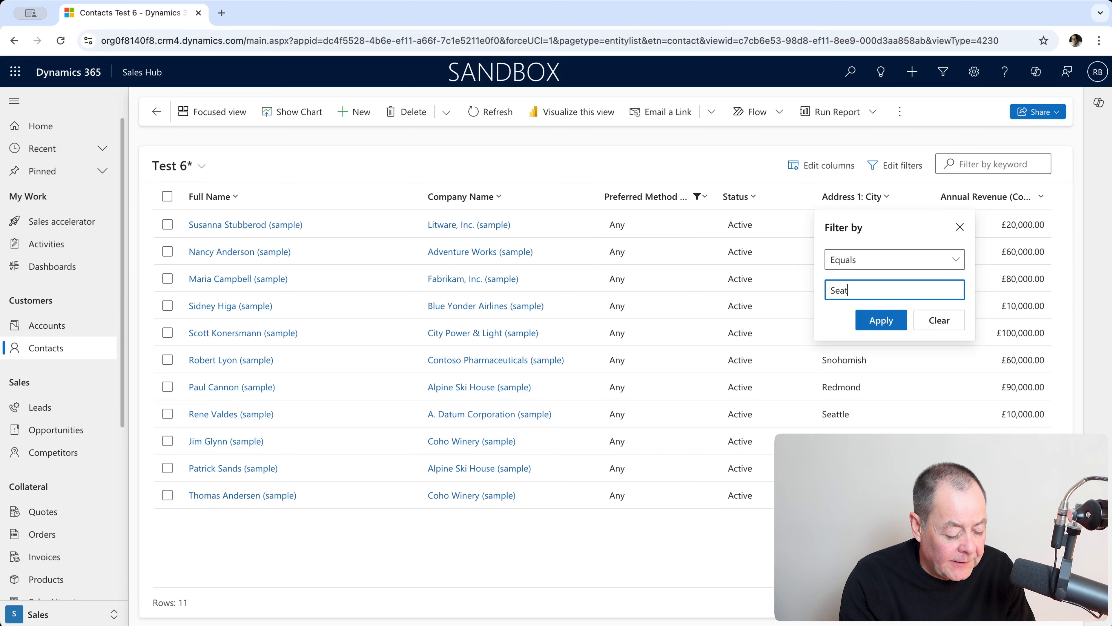
type("tle")
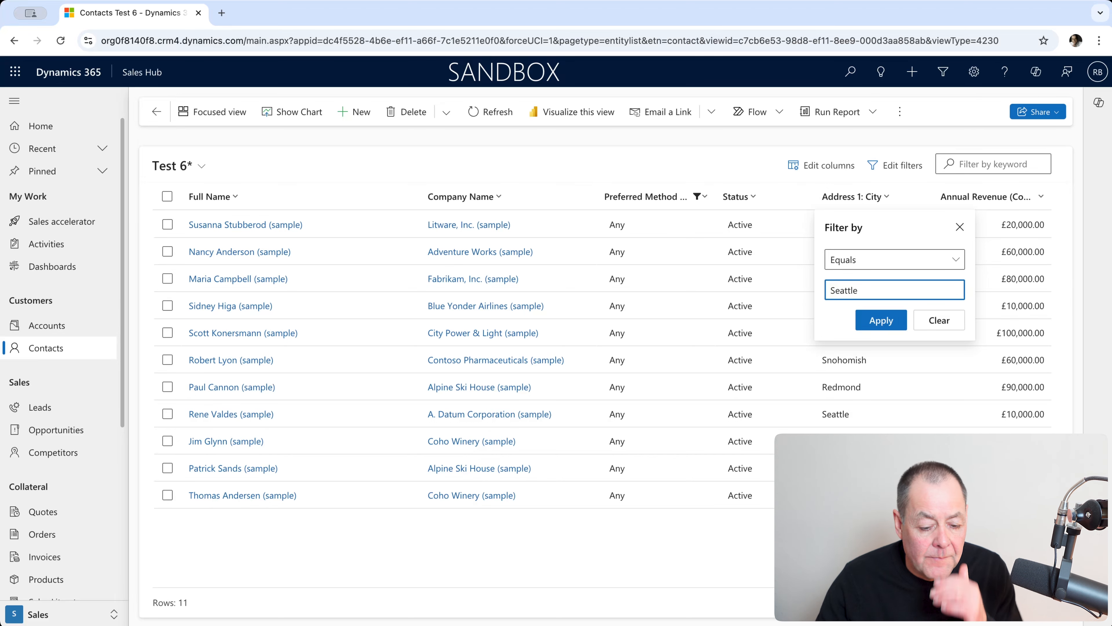
left_click(881, 319)
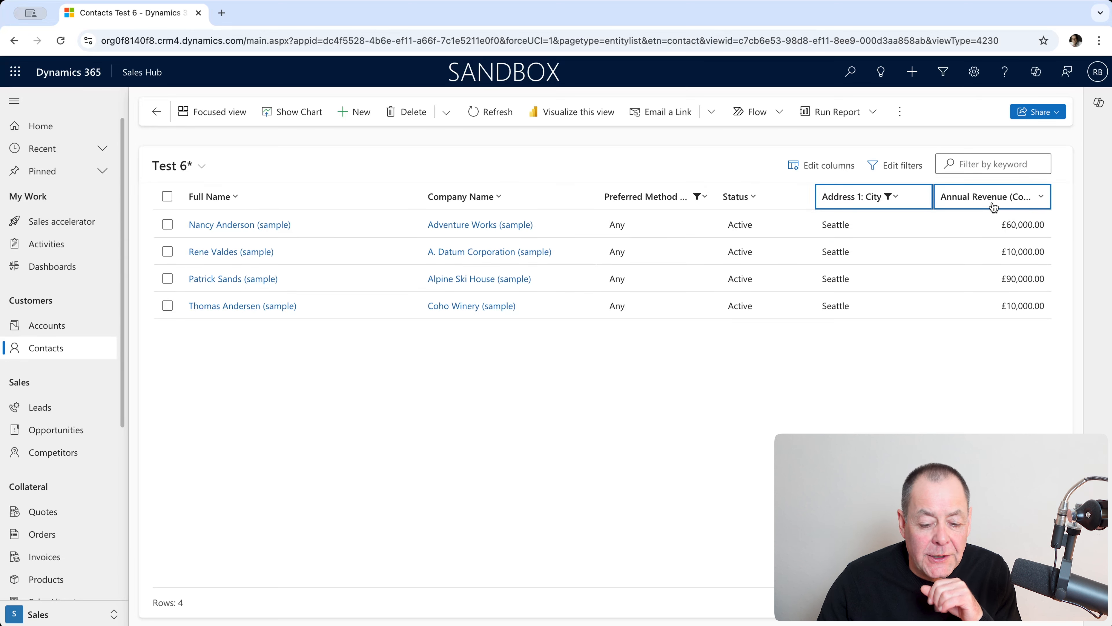
- Filter the contacts list by Annual Revenue (Company Name) greater than 10000
left_click(1040, 198)
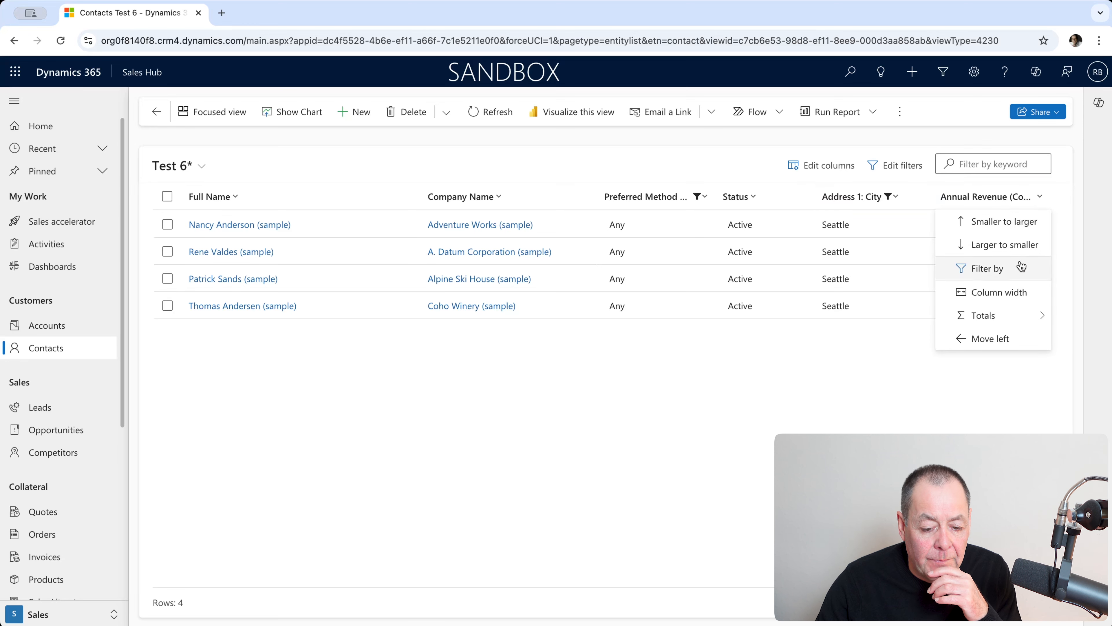
left_click(1016, 269)
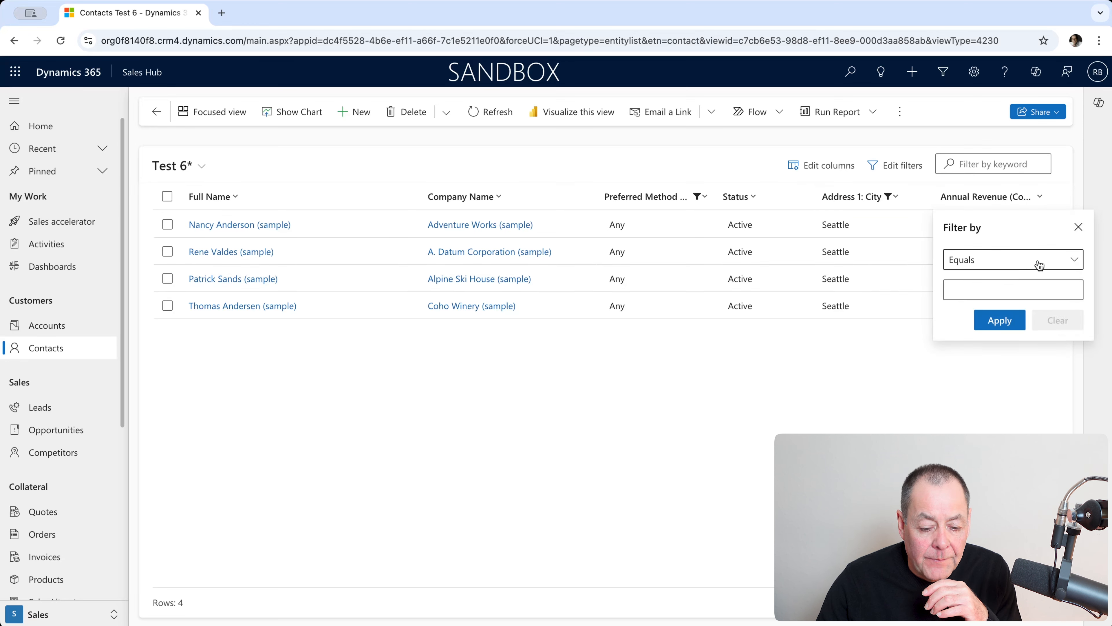
left_click(1075, 262)
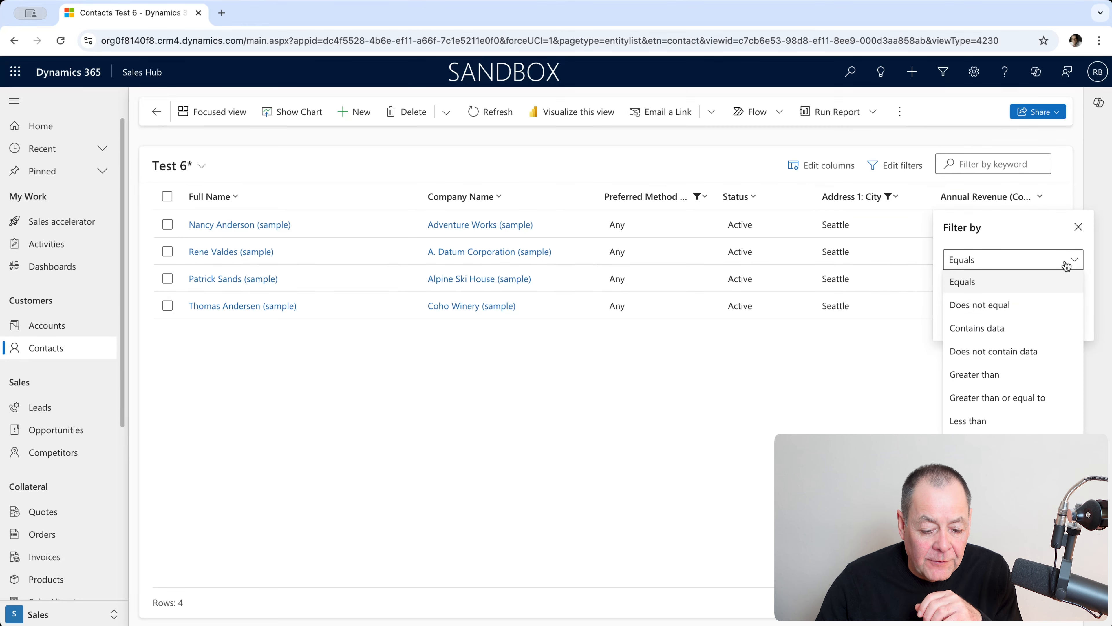
left_click(1010, 381)
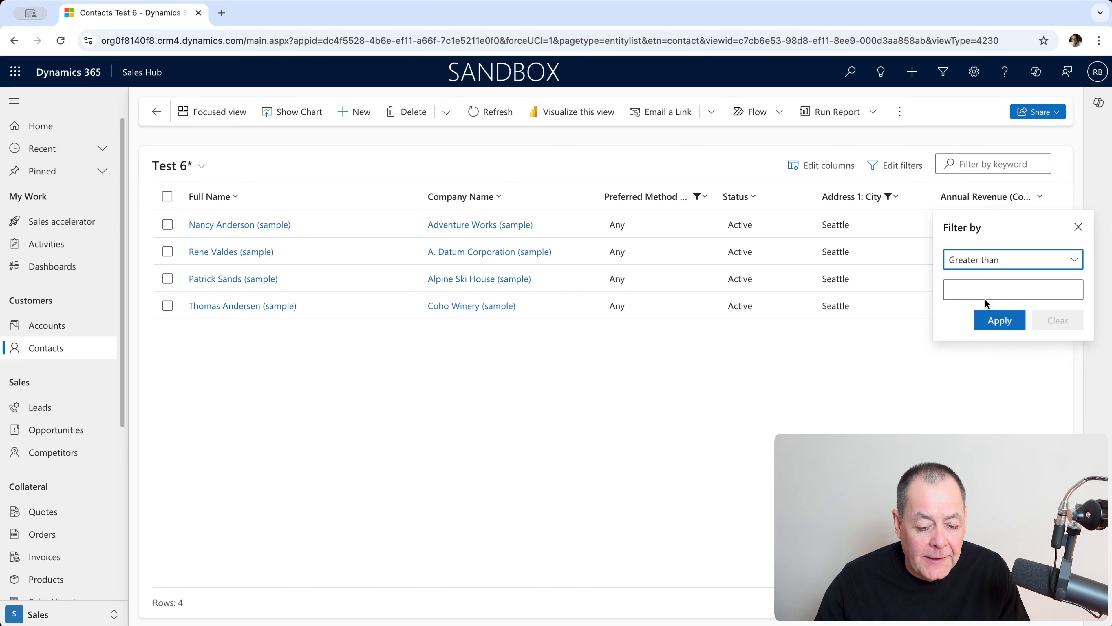
left_click(975, 291)
type("100")
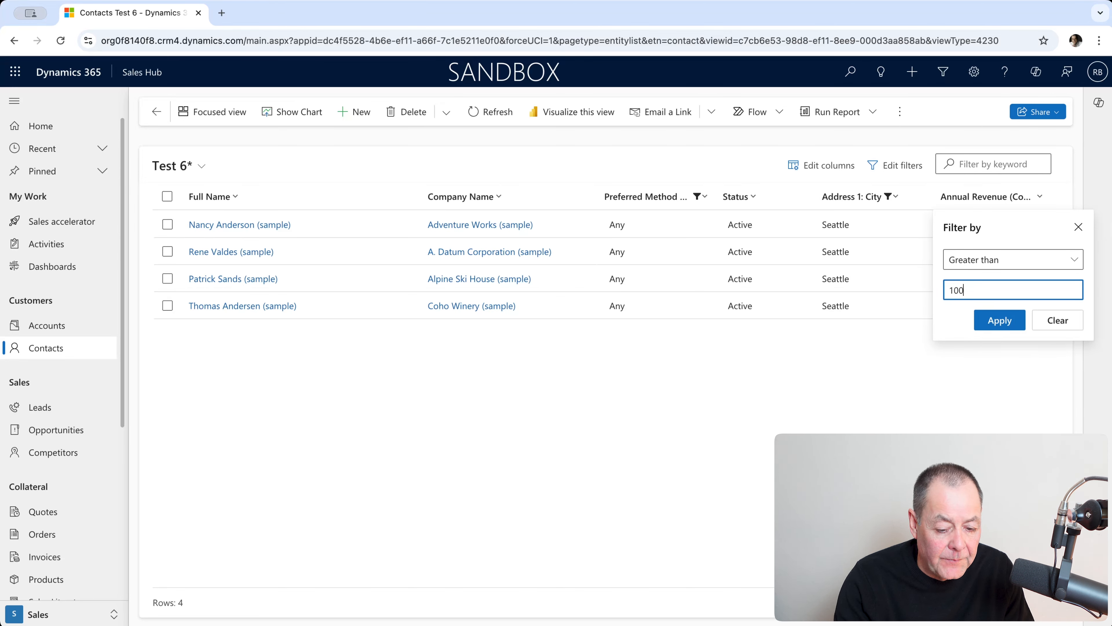
type("00")
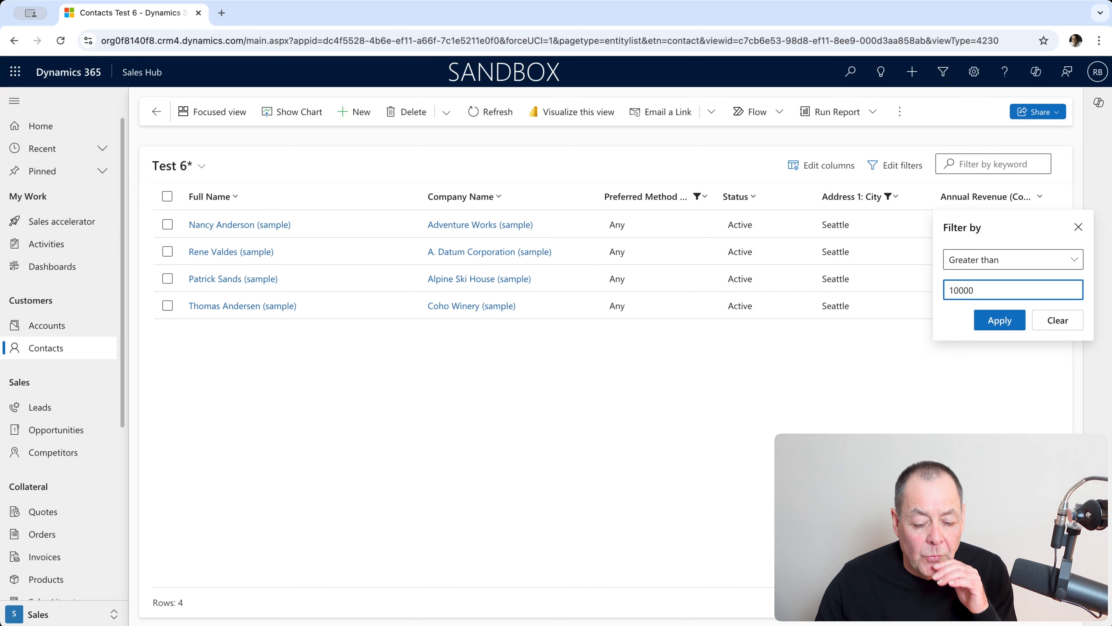
left_click(1012, 329)
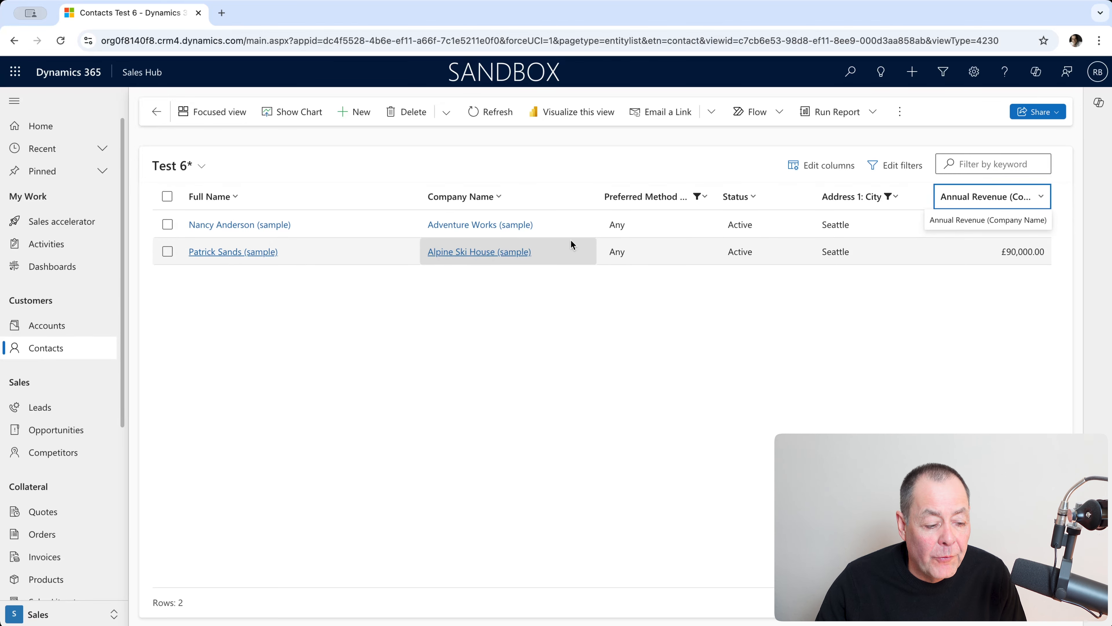
- Examine the view's columns and the Contact and Related columns that can be added, without changing anything
left_click(825, 175)
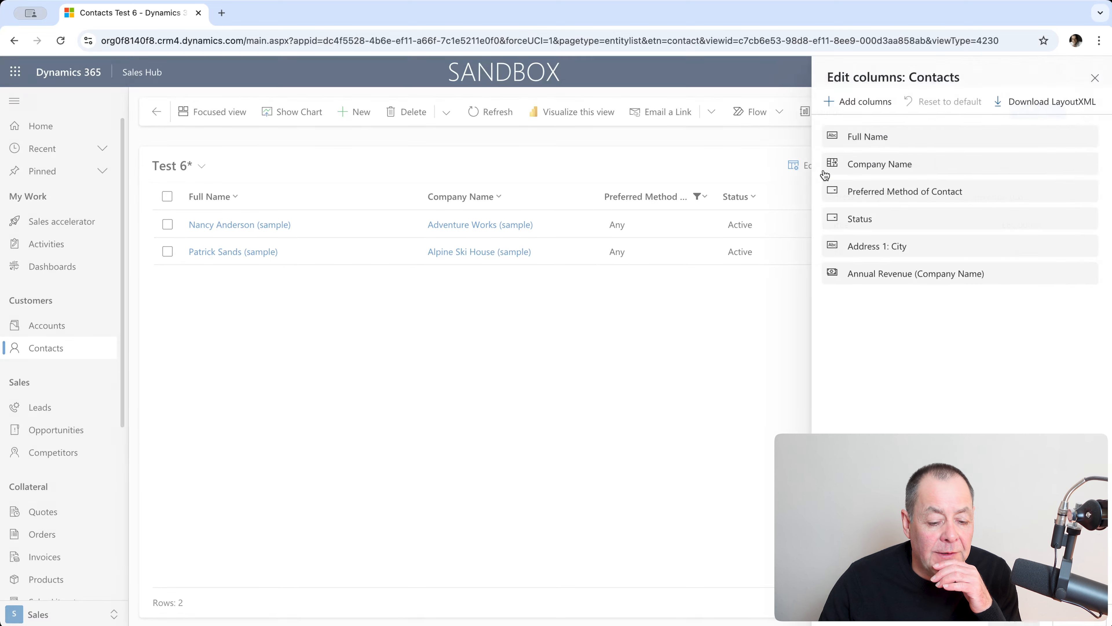
left_click(863, 101)
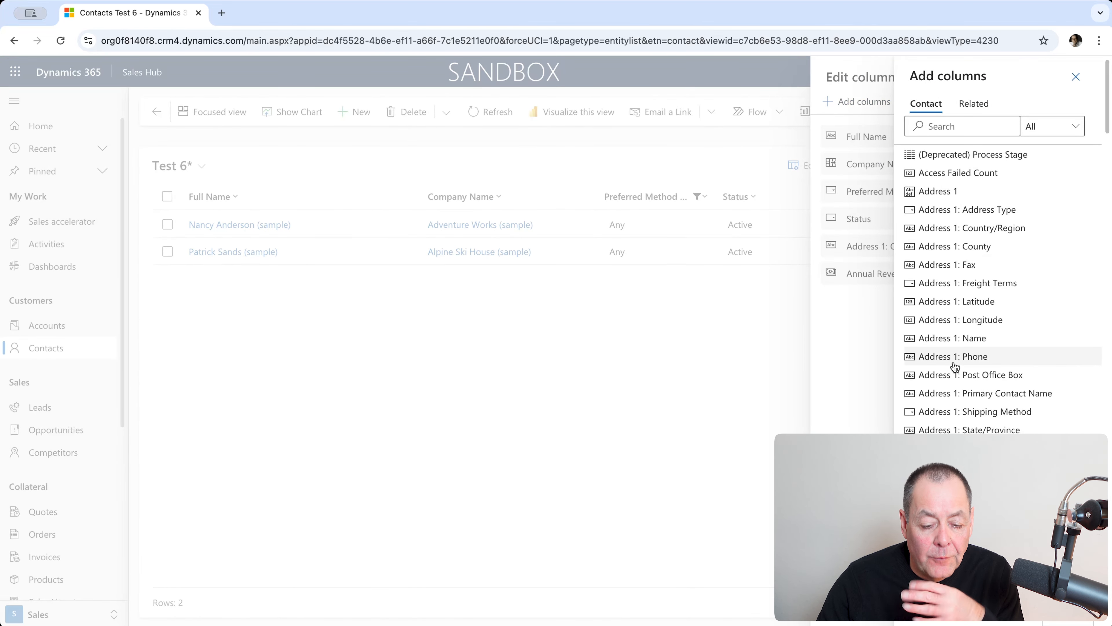
left_click(980, 108)
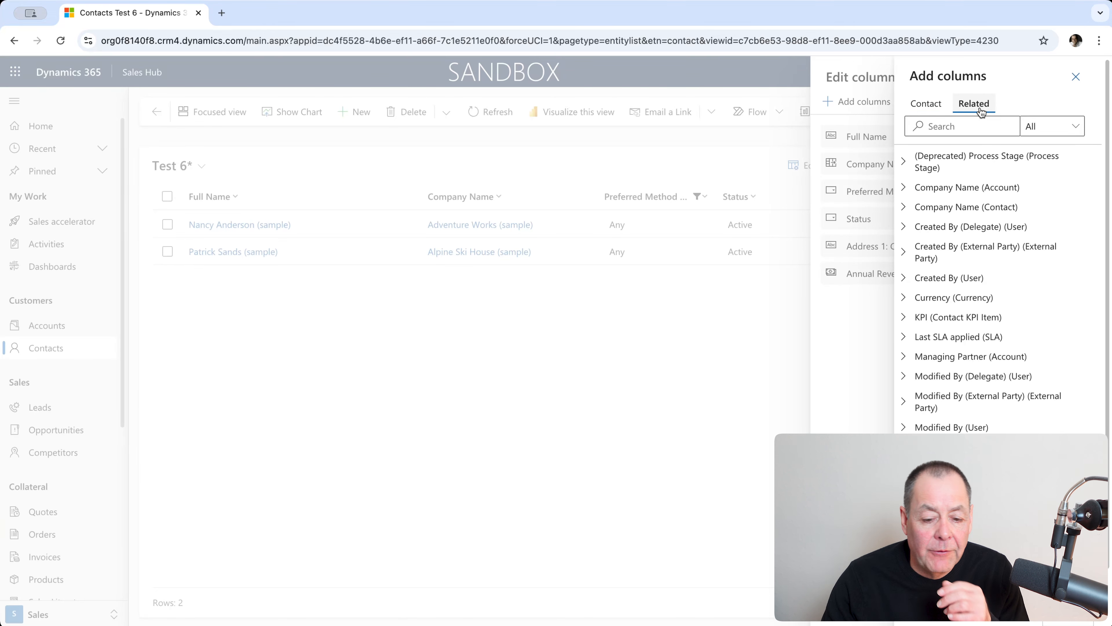
left_click(1076, 77)
left_click(1092, 79)
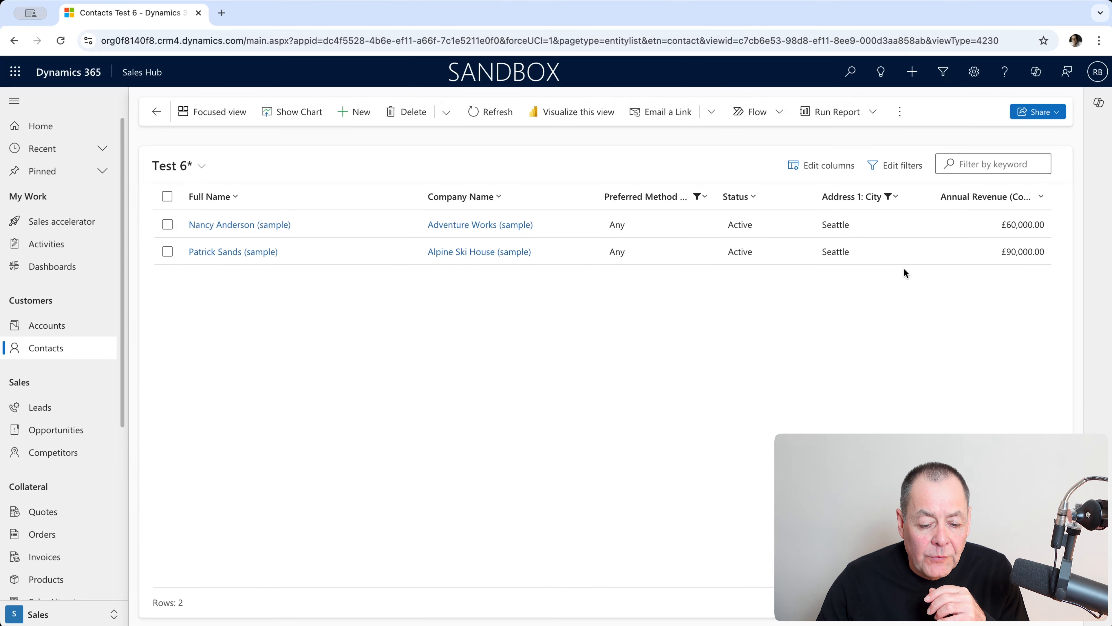
- Open the filter editor for the contacts view to inspect the conditions created by the column filters
left_click(912, 170)
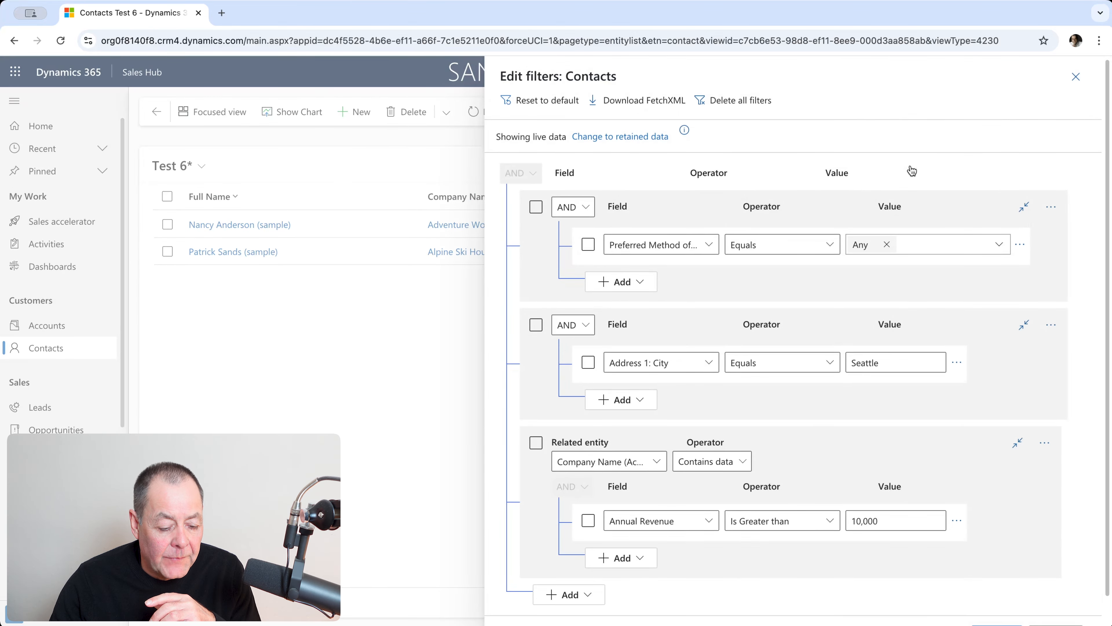